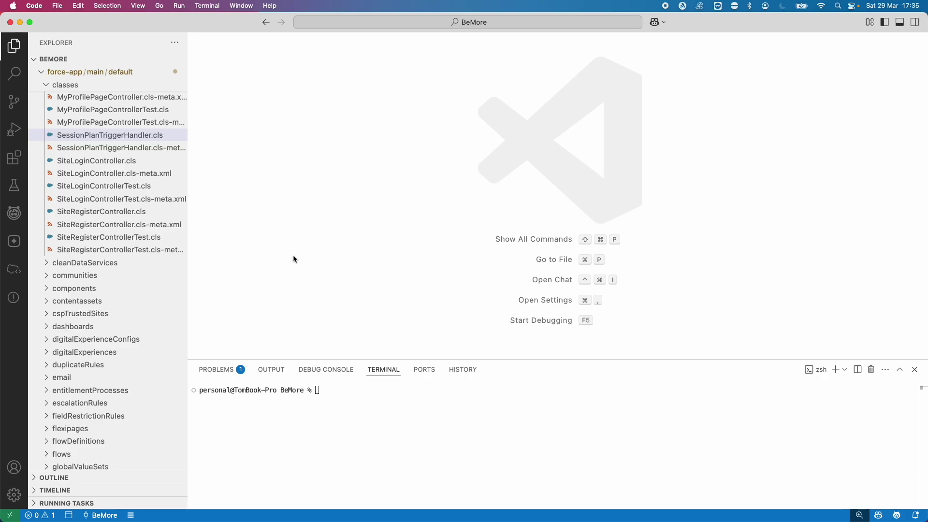
Ask Agentforce Dev Assistant to 'Generate a Test Class for SessionPlanTriggerHandler'.
click(14, 213)
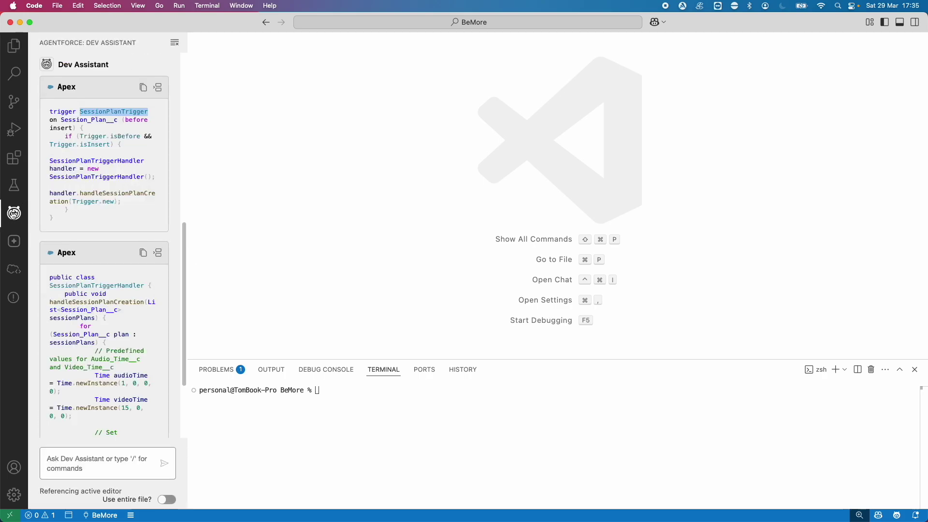
click(66, 463)
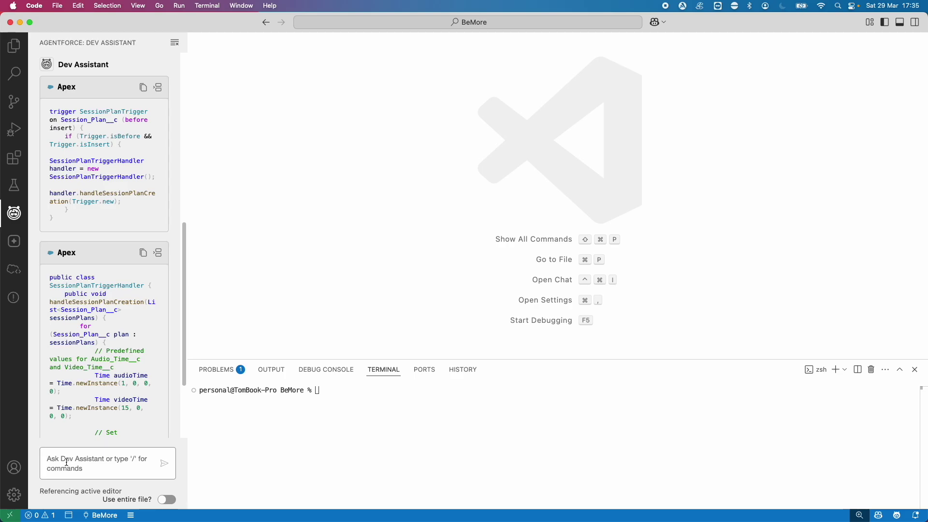
text(G)
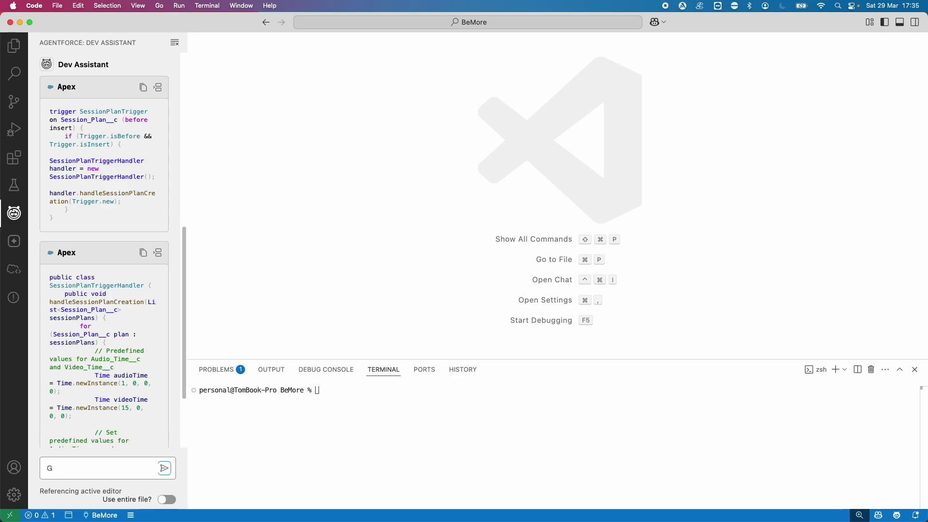
key(Return)
scroll(78, 341, up, 2)
scroll(78, 342, up, 2)
scroll(77, 341, up, 2)
scroll(78, 341, up, 5)
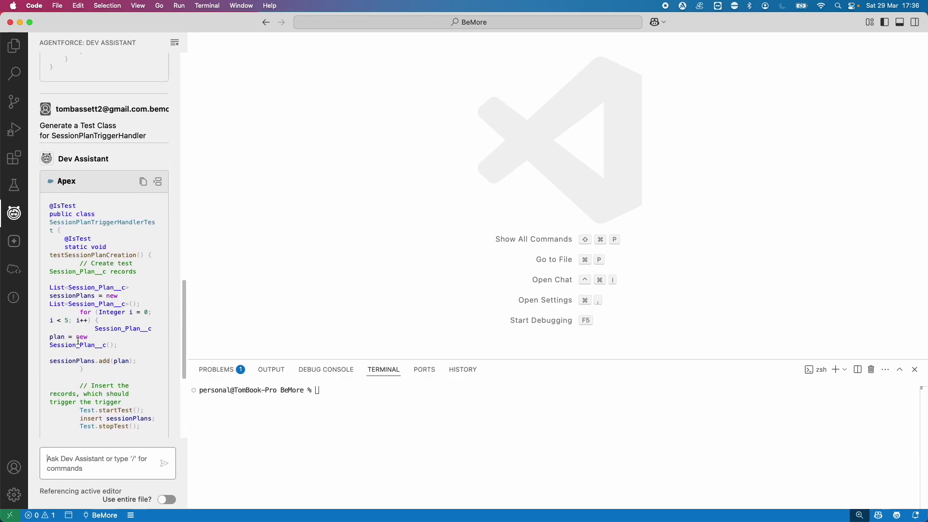
Add Apex unit test class SessionPlanTriggerHandlerTest under classes and delete its template code.
click(13, 45)
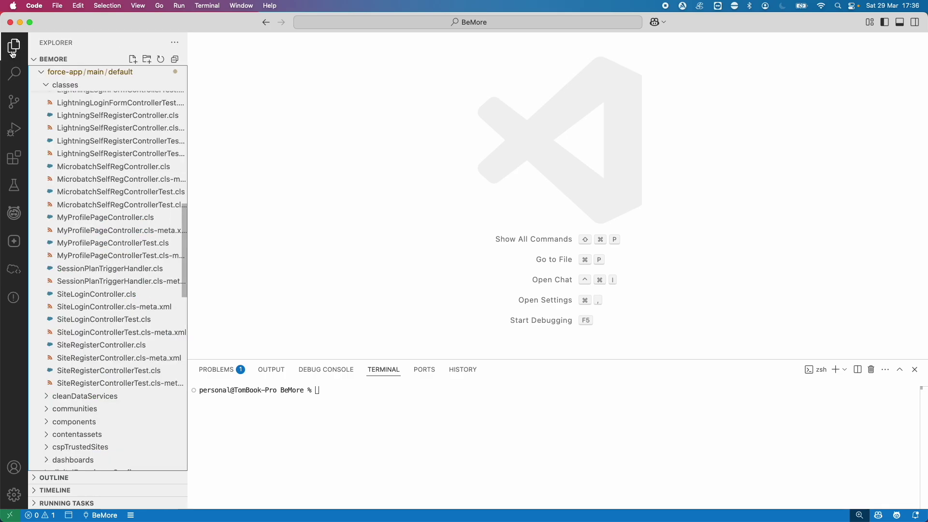
right_click(62, 86)
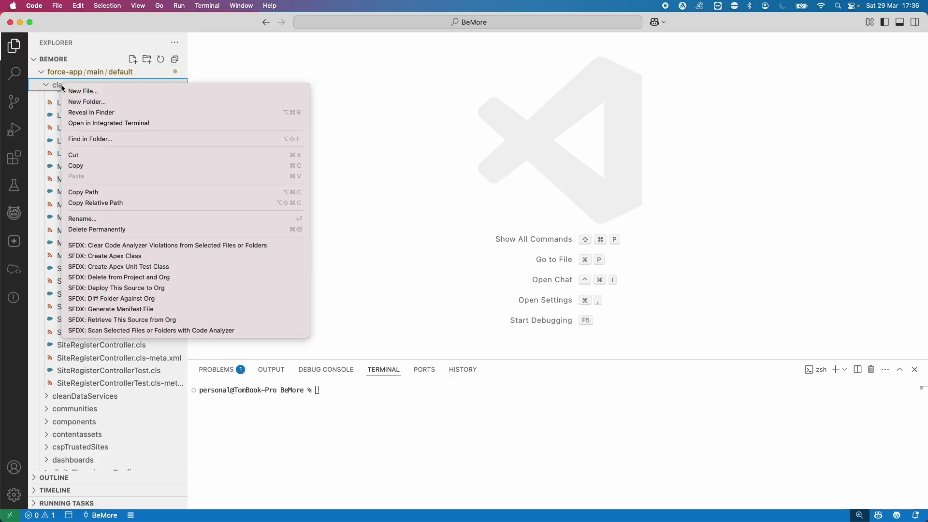
click(133, 267)
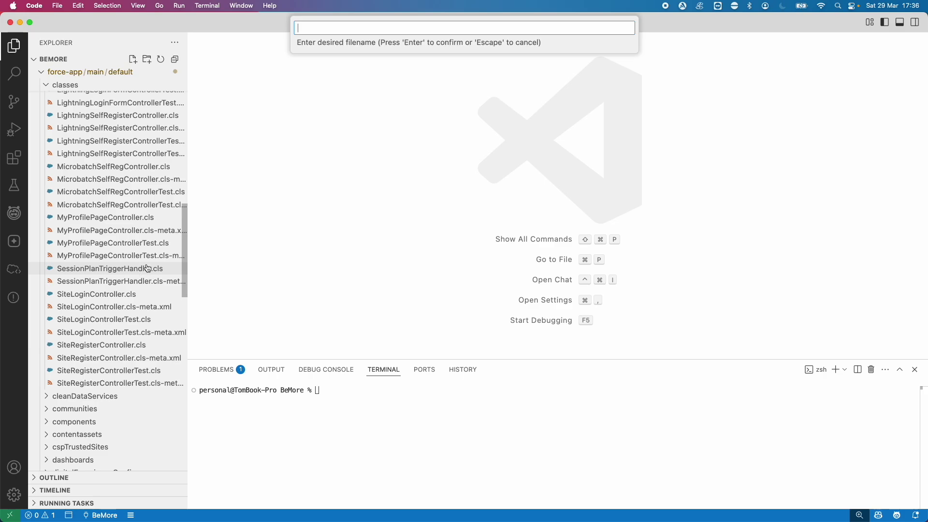
text(SessionPlanTriggerHandlerTest)
key(Return)
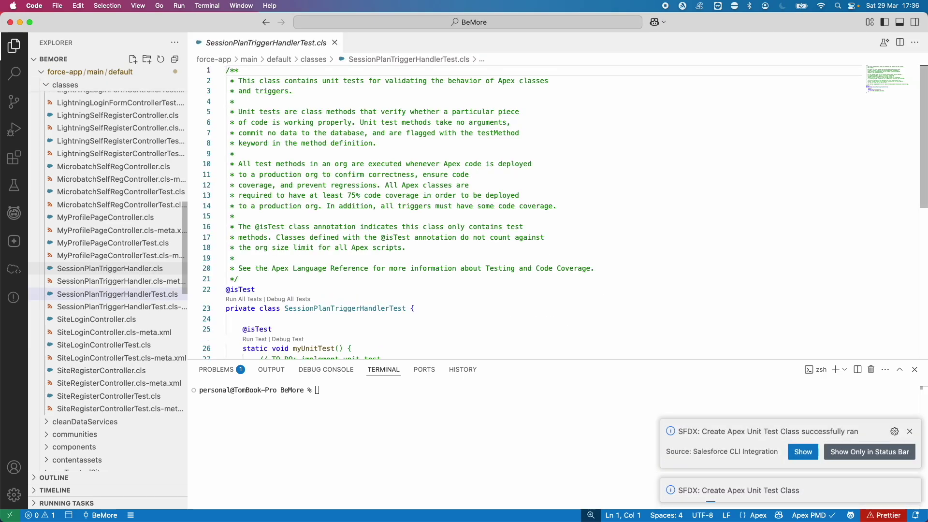
key(super+a)
key(BackSpace)
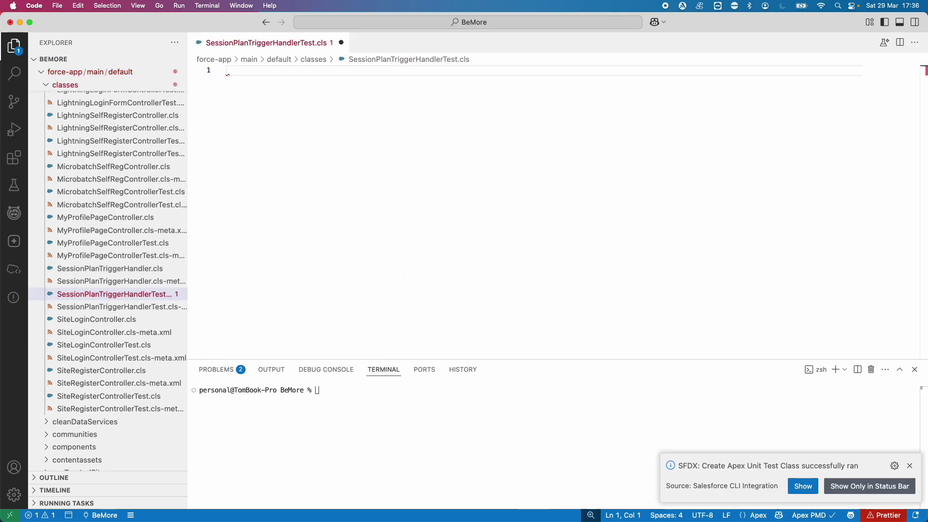
Insert the assistant's generated test code into SessionPlanTriggerHandlerTest and save it.
click(14, 212)
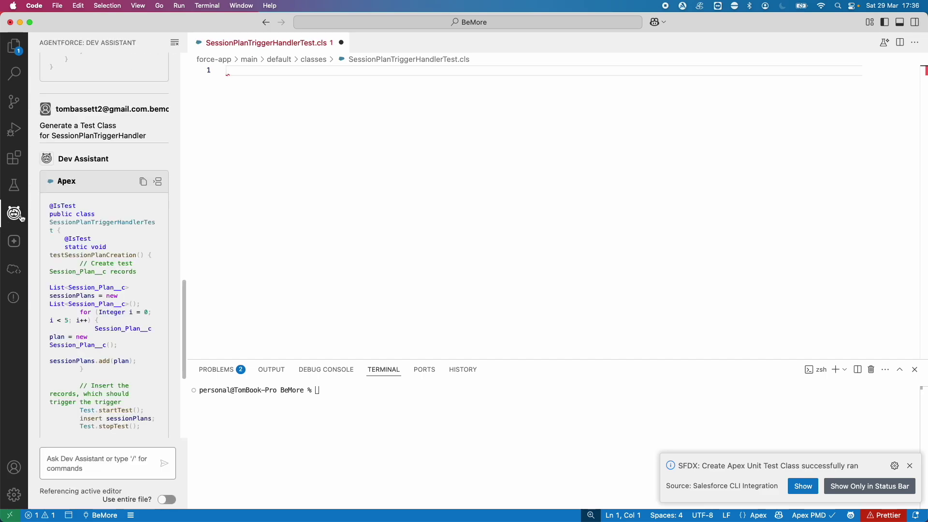
click(158, 183)
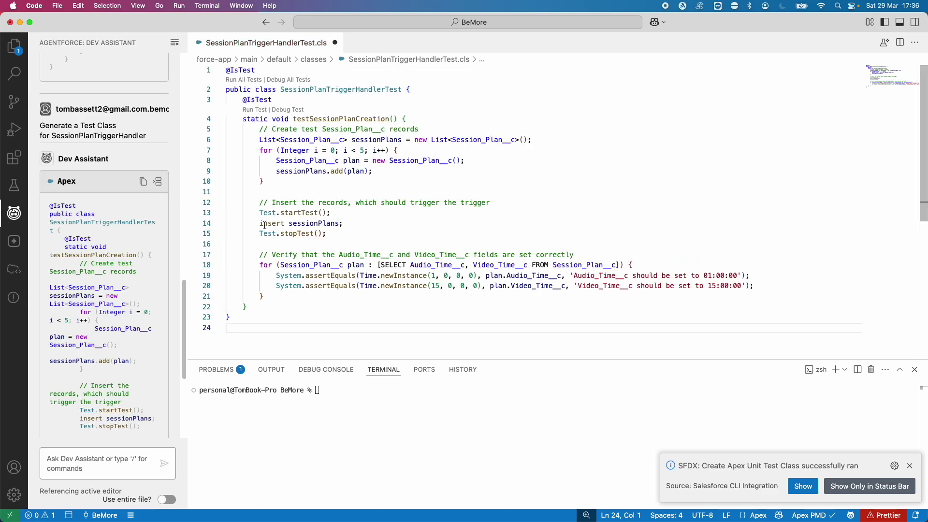
key(super+s)
Deploy SessionPlanTriggerHandlerTest.cls and its metadata file to the org.
click(15, 48)
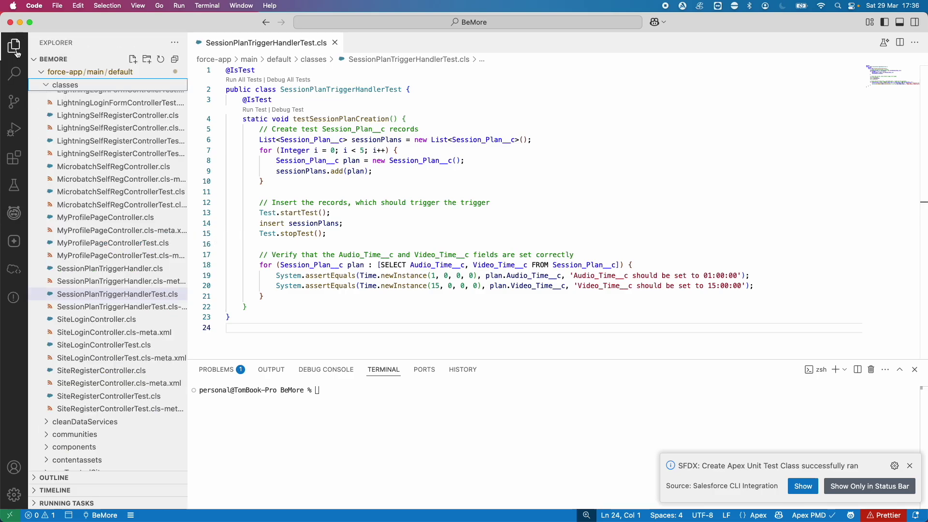
click(112, 296)
shift+click(109, 306)
right_click(107, 307)
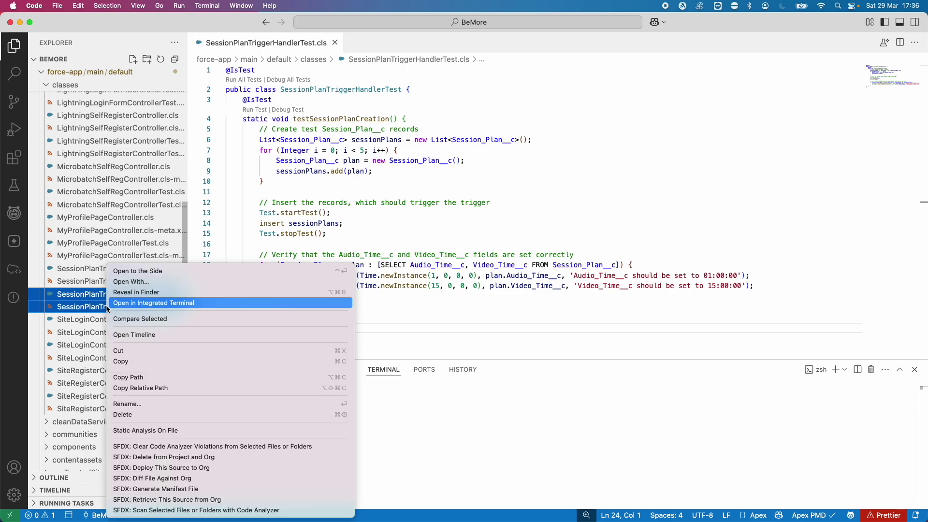
click(145, 468)
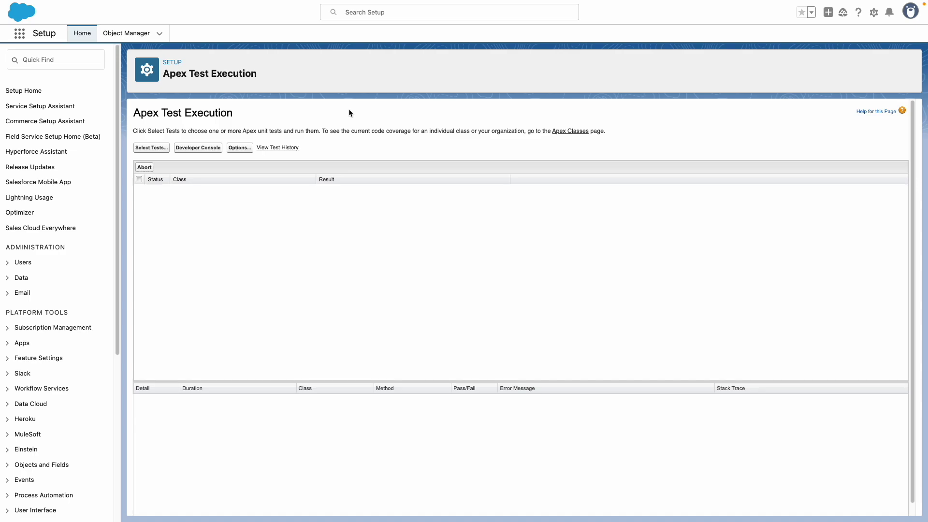
Run SessionPlanTriggerHandlerTest from Apex Test Execution, getting 1/1 methods passed.
click(152, 147)
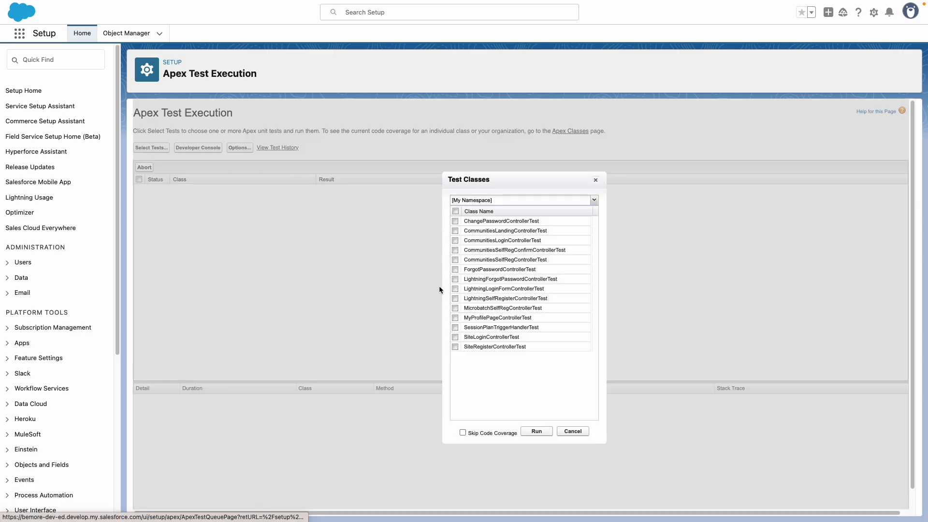
click(455, 327)
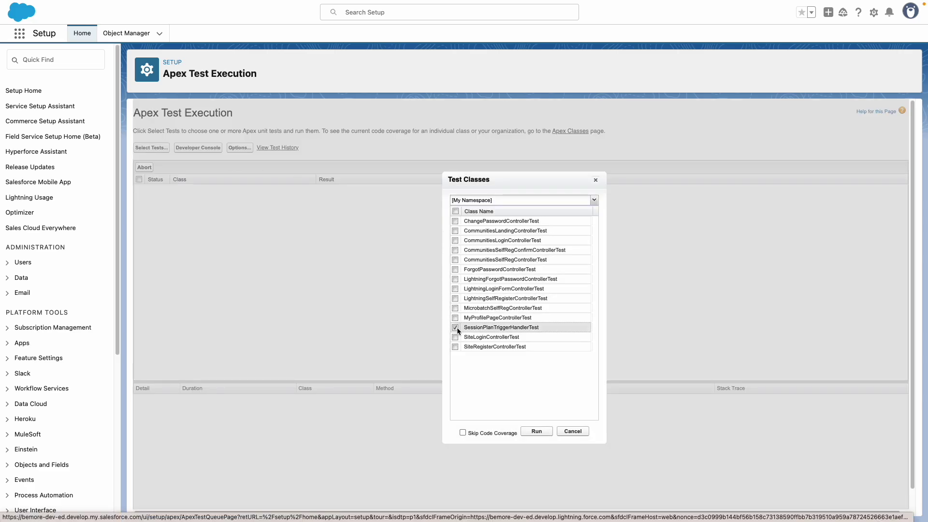
click(535, 432)
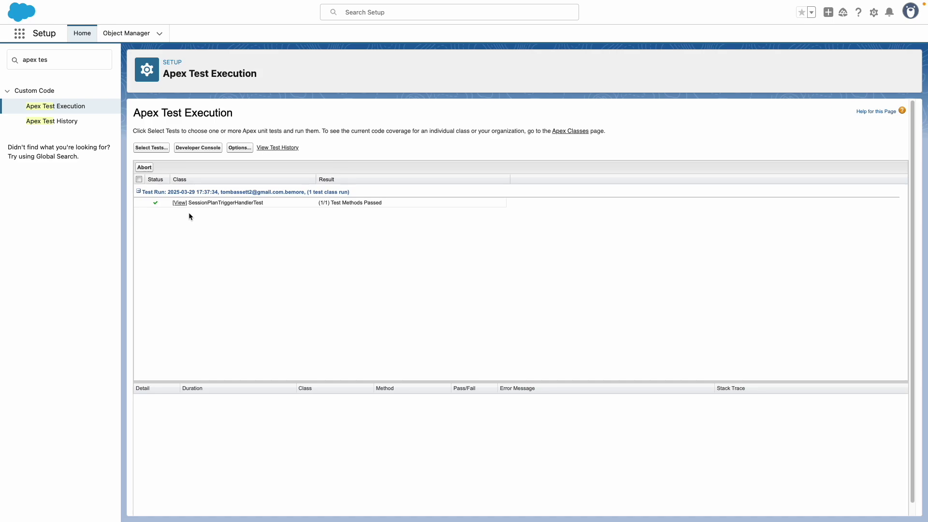
drag(56, 61, 11, 60)
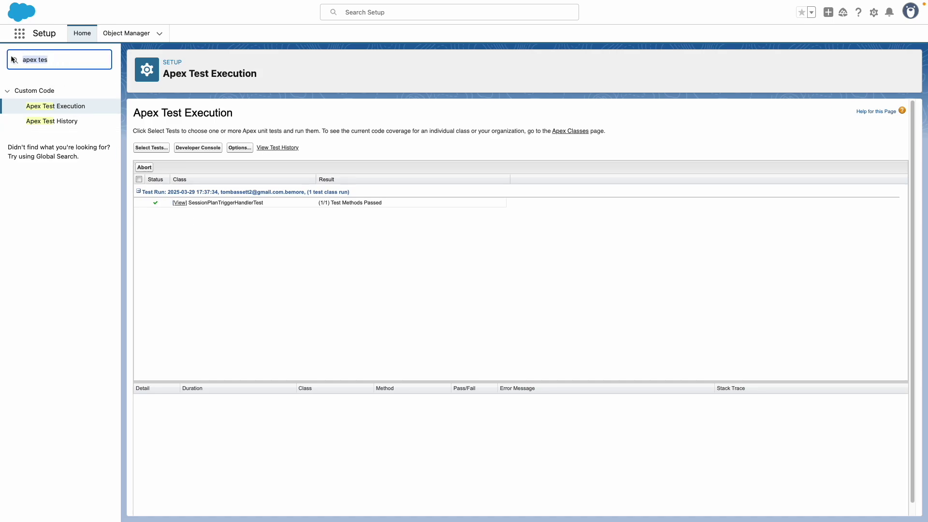
text(apex class)
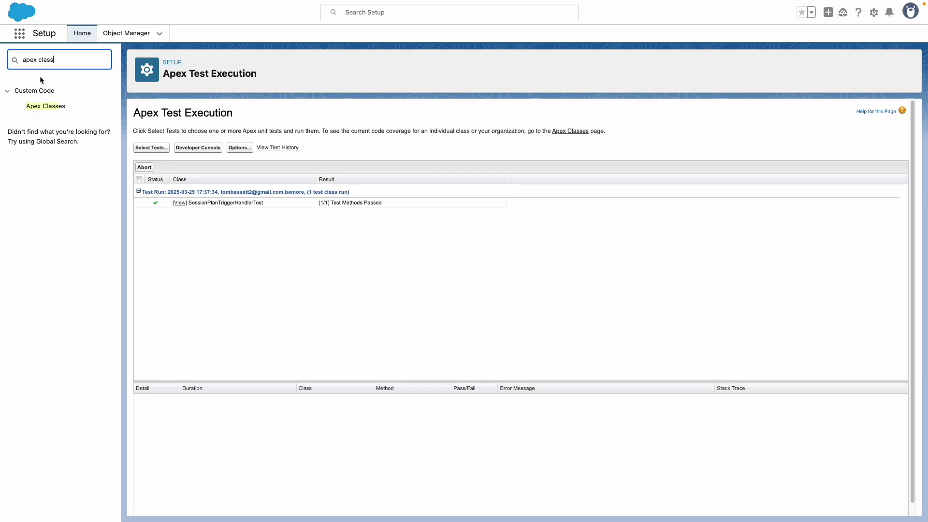
Filter Apex Classes to 'S' and open SessionPlanTriggerHandler's details.
click(45, 106)
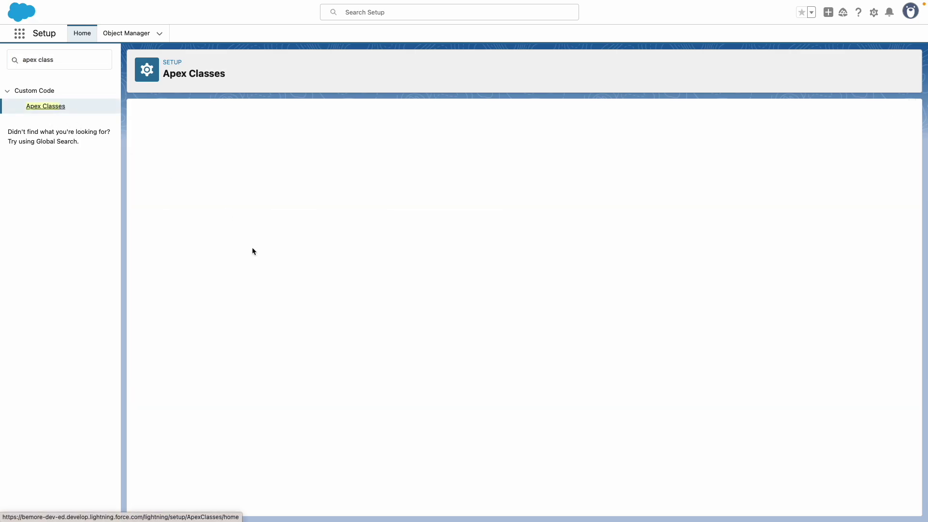
click(809, 214)
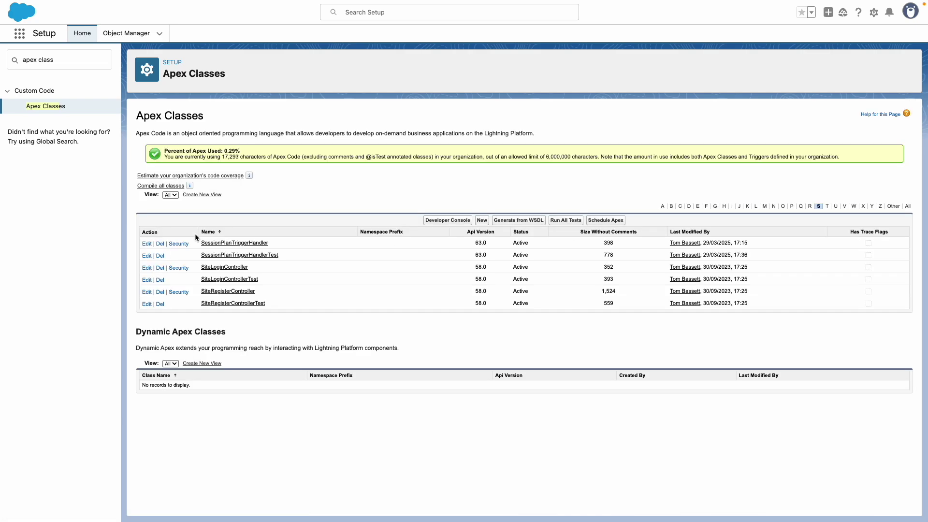
click(228, 243)
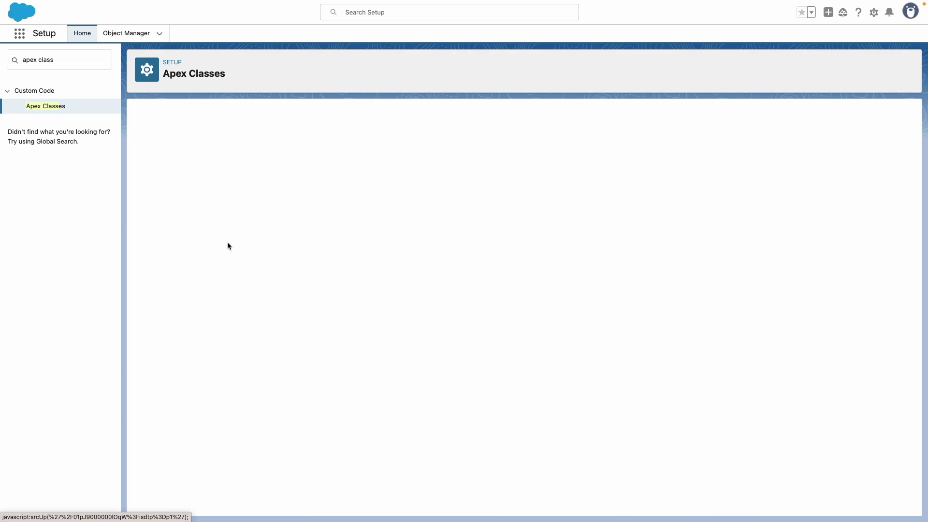